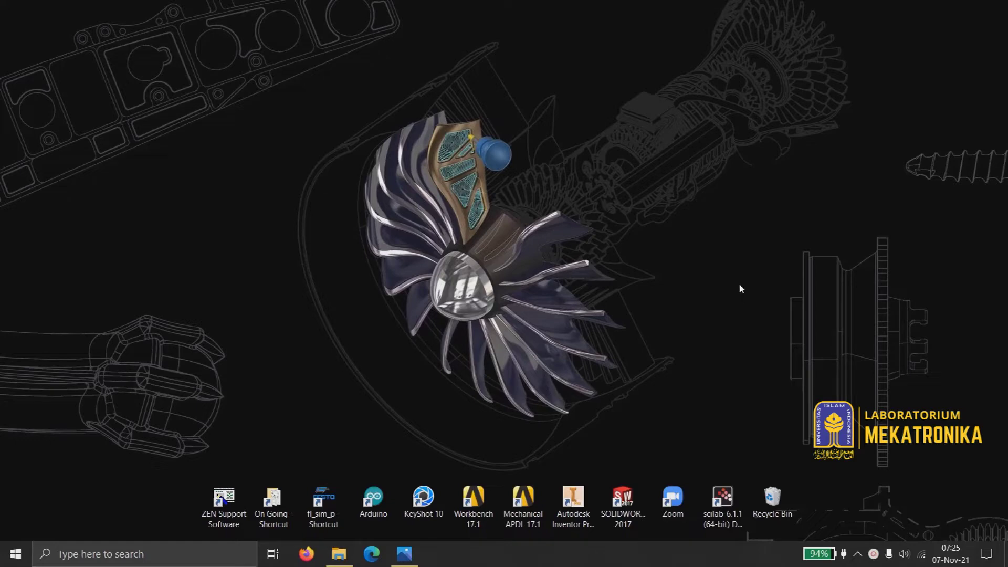
Switch to the Photos viewer and examine the PLC brand overview and the ZEN relay photo PLC UII.jpg
{"action": "left_click", "coordinate": [404, 553]}
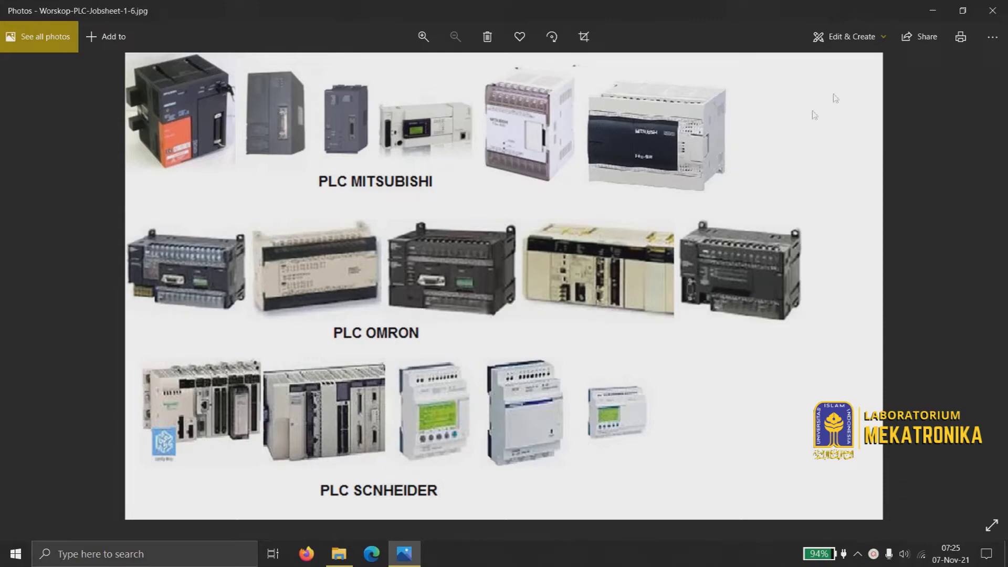
{"action": "left_click", "coordinate": [8, 277]}
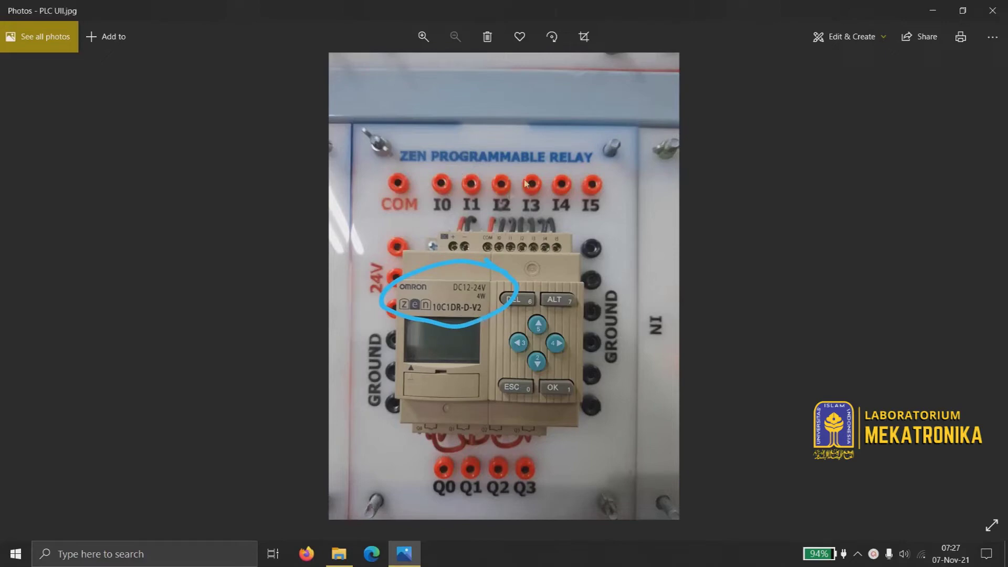
{"action": "left_click", "coordinate": [924, 6]}
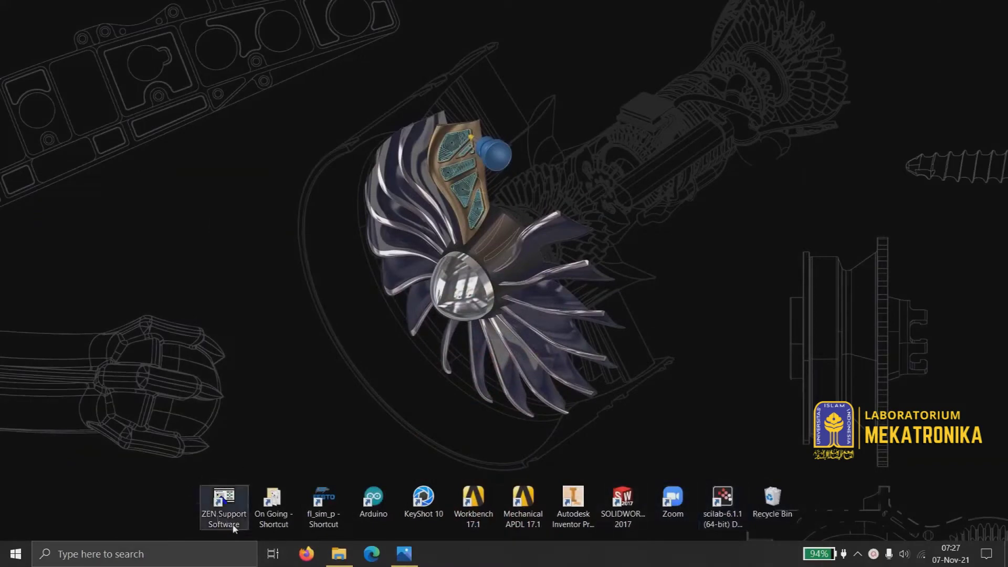
Start ZEN Support Software, create a new program, and show the ZEN relay photo in a smaller window beside it
{"action": "double_click", "coordinate": [229, 510]}
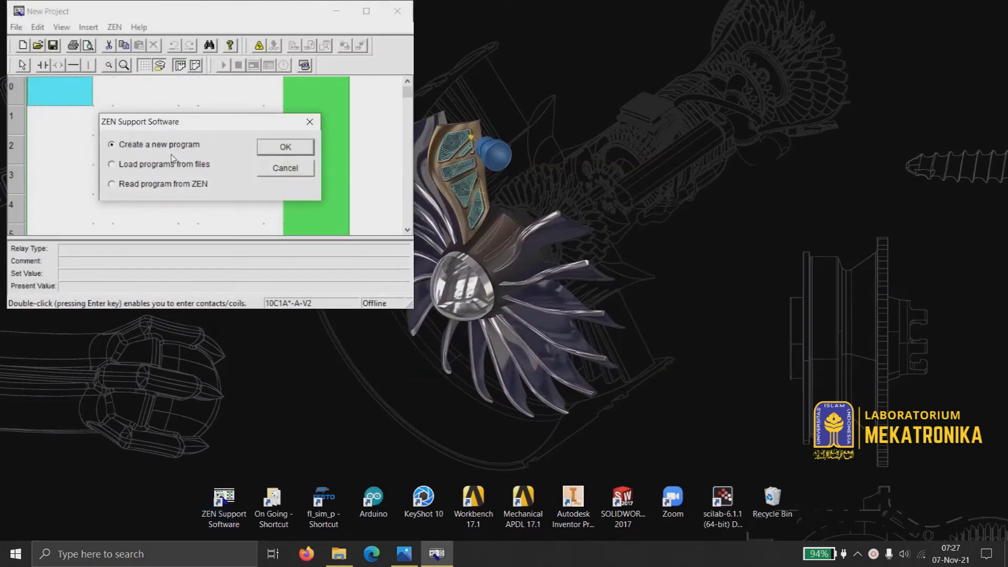
{"action": "left_click", "coordinate": [289, 145]}
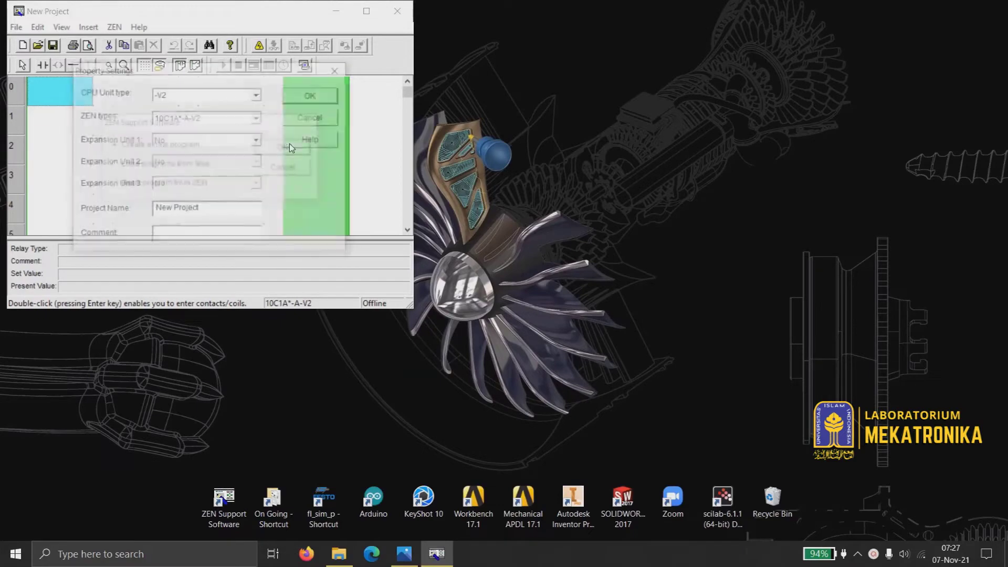
{"action": "left_click", "coordinate": [404, 553]}
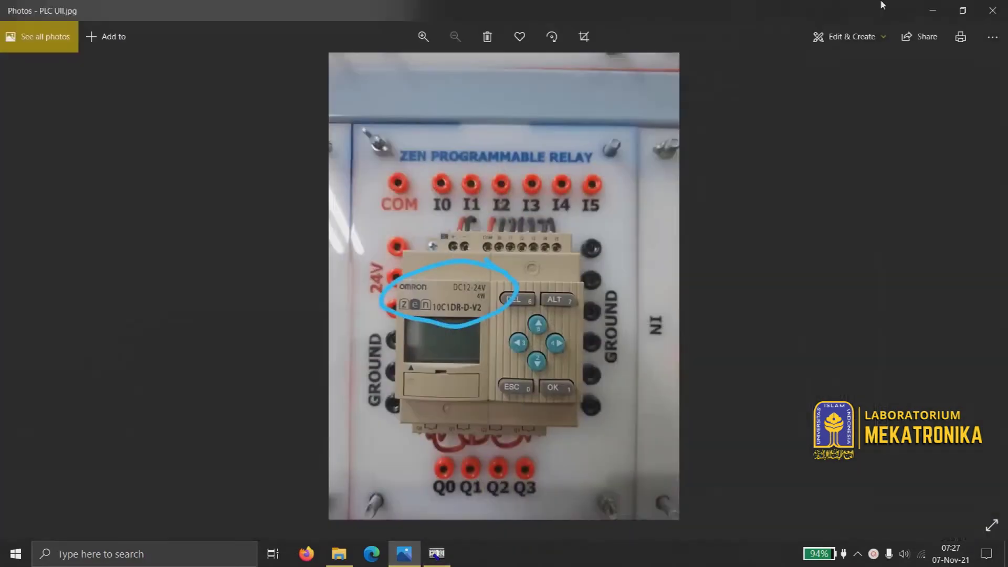
{"action": "left_click", "coordinate": [962, 10]}
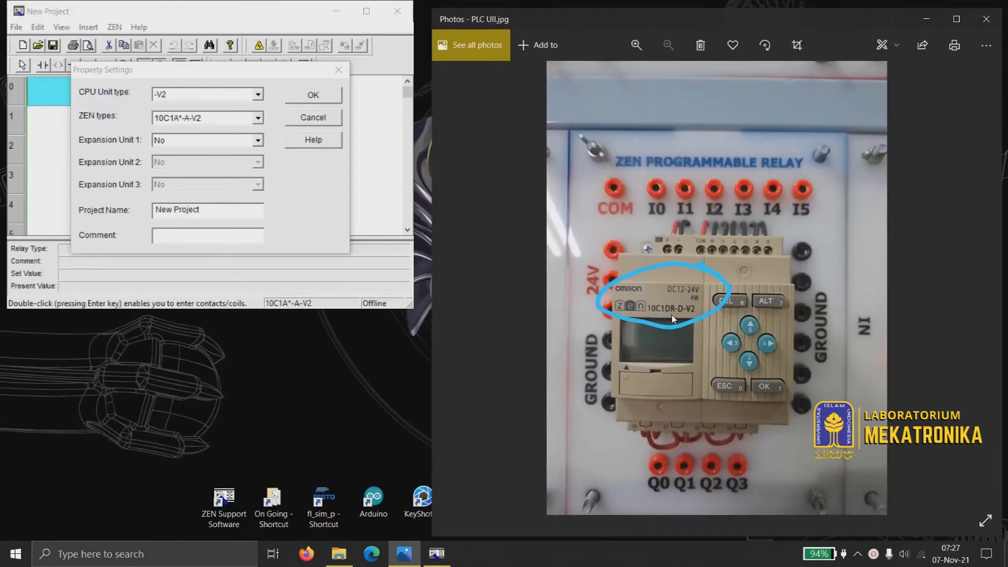
Set the new project's ZEN type to 10C1D*-D-V2, confirm the property settings, and maximize the ladder program window
{"action": "left_click", "coordinate": [175, 119]}
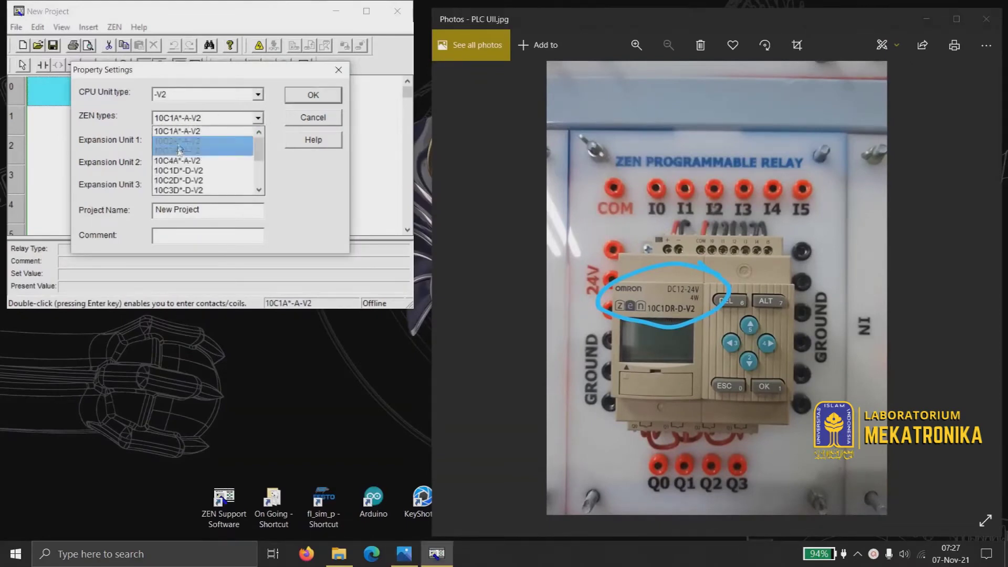
{"action": "scroll", "coordinate": [180, 173], "scroll_direction": "down", "scroll_amount": 1}
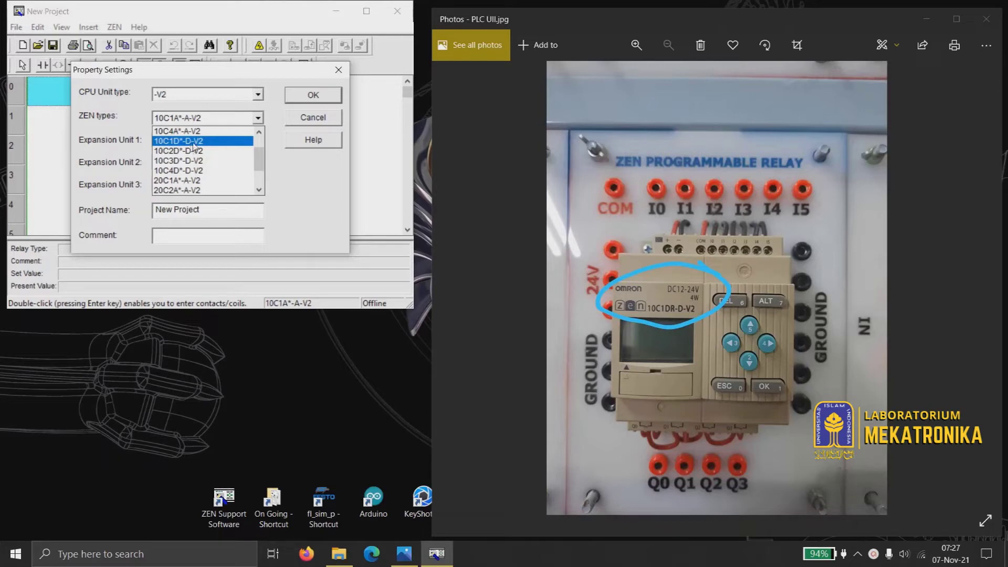
{"action": "left_click", "coordinate": [241, 145]}
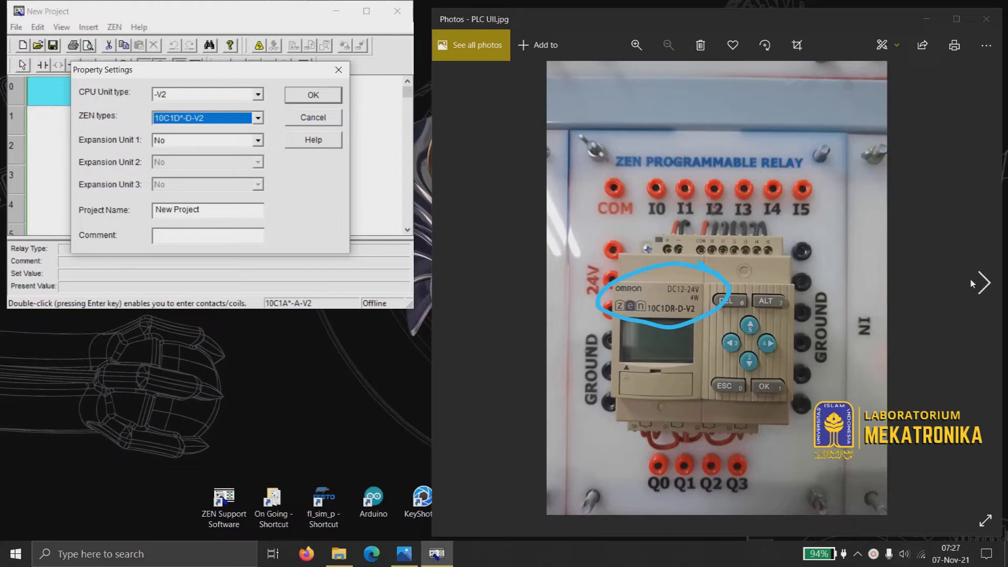
{"action": "left_click", "coordinate": [969, 278]}
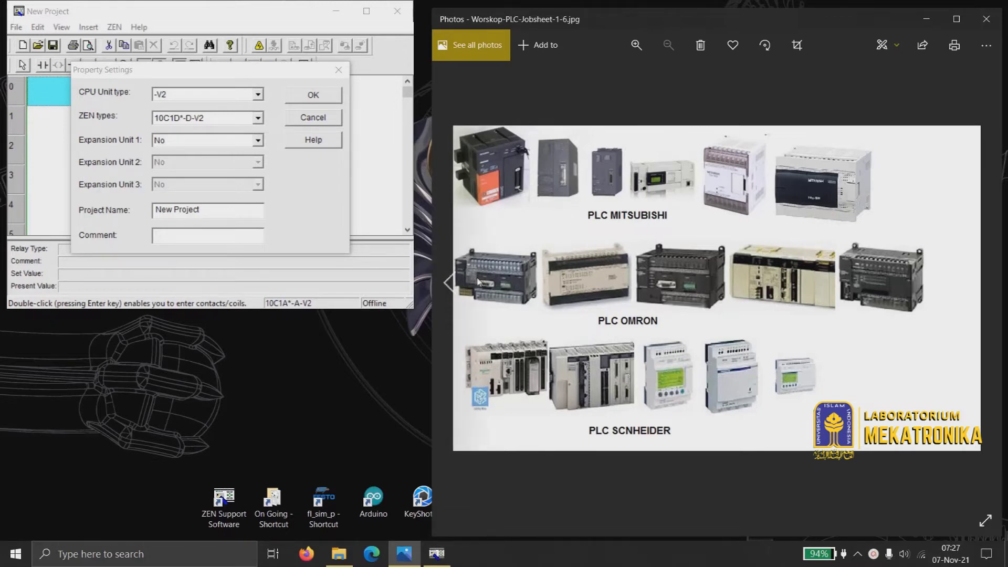
{"action": "left_click", "coordinate": [454, 279]}
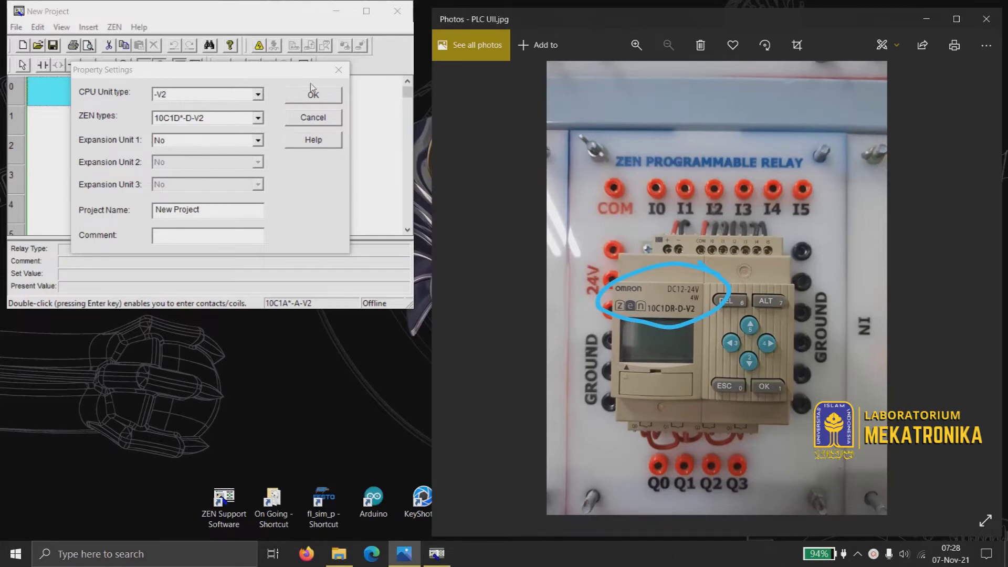
{"action": "left_click", "coordinate": [314, 102]}
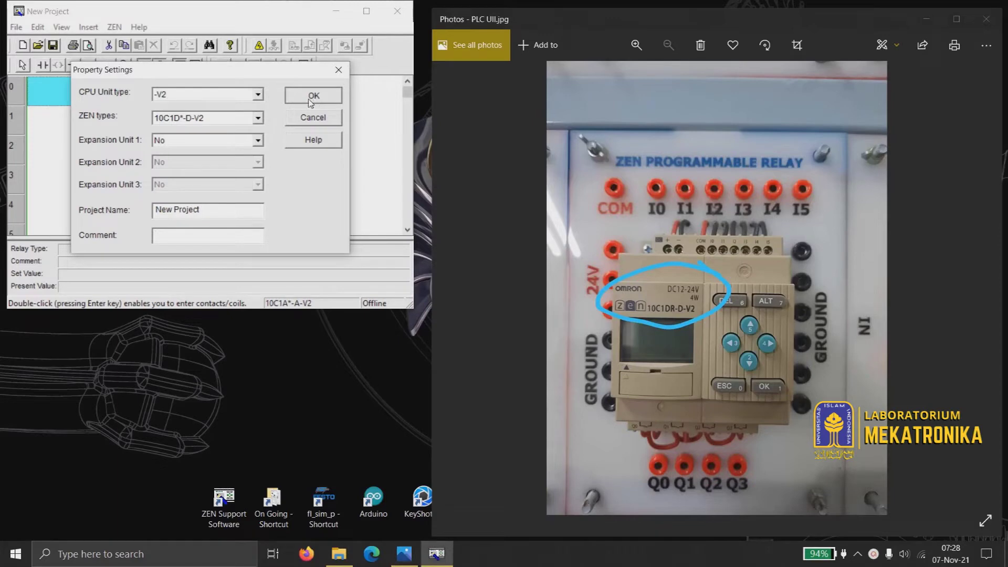
{"action": "left_click", "coordinate": [311, 98]}
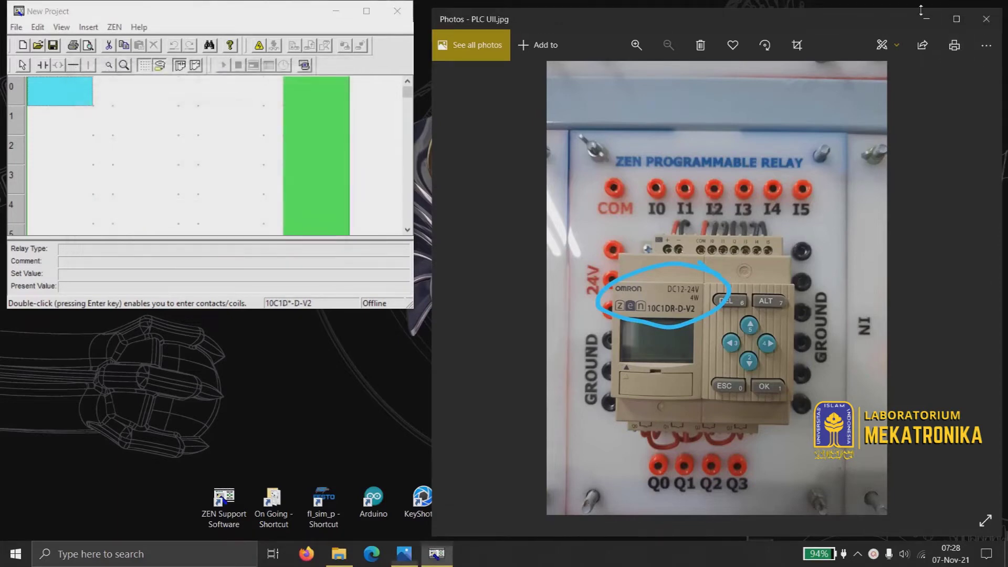
{"action": "left_click", "coordinate": [481, 13]}
{"action": "left_click", "coordinate": [366, 11]}
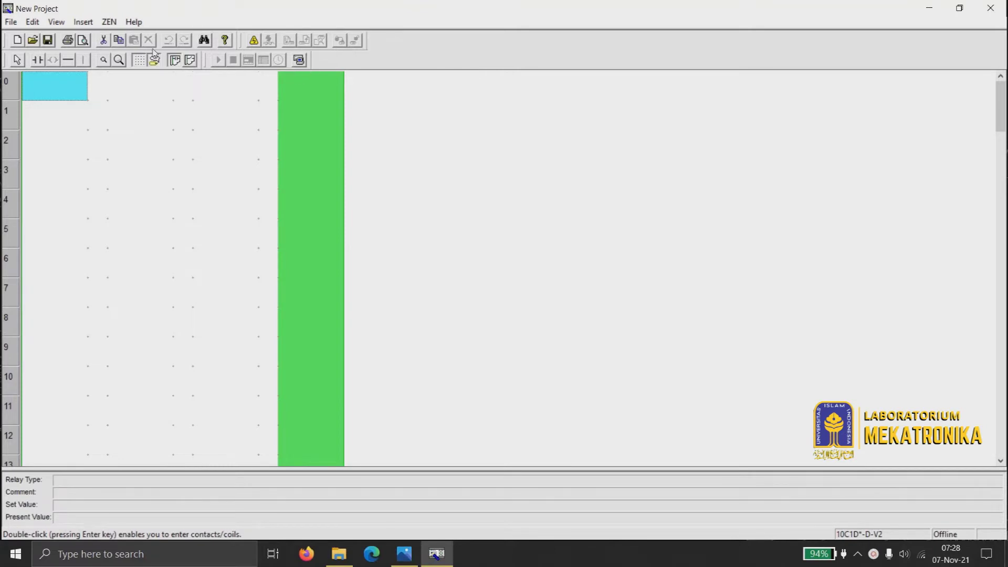
Start a contact on rung 0 and examine the relay number settings of the CPU unit input (I) and output (Q) relays
{"action": "left_click", "coordinate": [39, 61]}
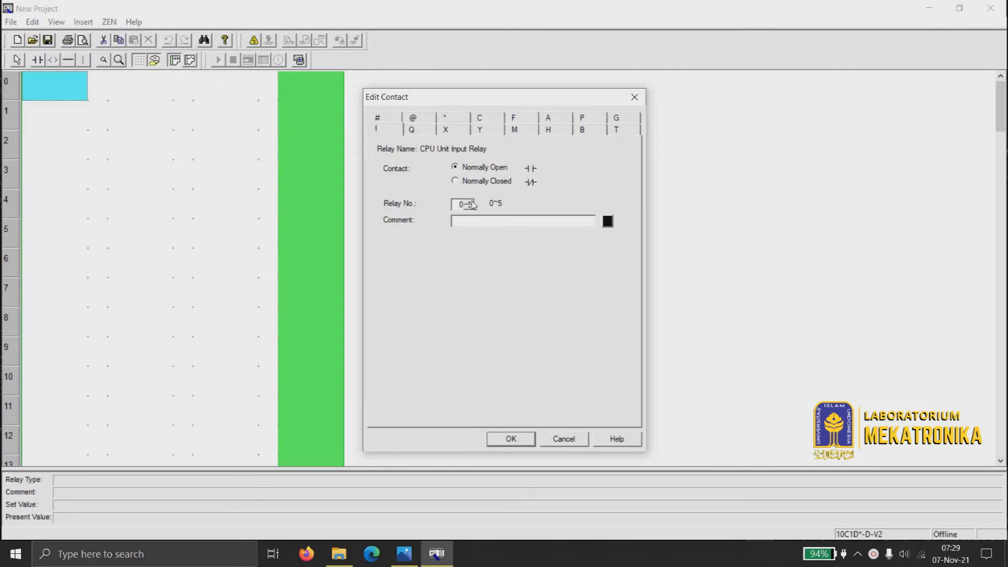
{"action": "double_click", "coordinate": [470, 202]}
{"action": "left_click", "coordinate": [413, 130]}
{"action": "left_click", "coordinate": [387, 132]}
{"action": "left_click", "coordinate": [411, 132]}
{"action": "left_click", "coordinate": [471, 201]}
{"action": "left_click", "coordinate": [470, 201]}
Examine the contact settings of the expansion unit input (X) and output (Y) relays and the internal relay (M)
{"action": "left_click", "coordinate": [446, 133]}
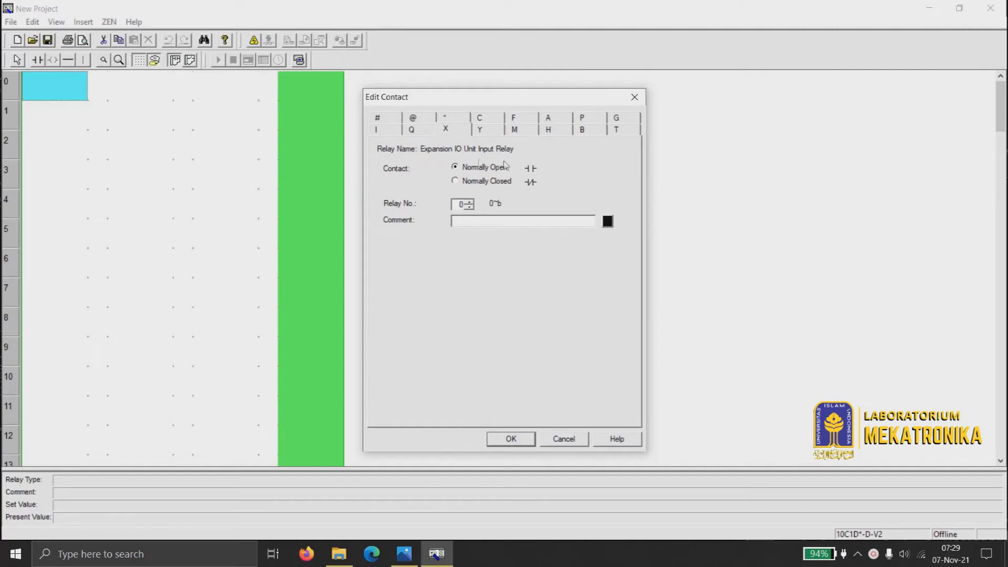
{"action": "left_click", "coordinate": [481, 132]}
{"action": "left_click", "coordinate": [456, 132]}
{"action": "left_click", "coordinate": [484, 135]}
{"action": "left_click", "coordinate": [524, 134]}
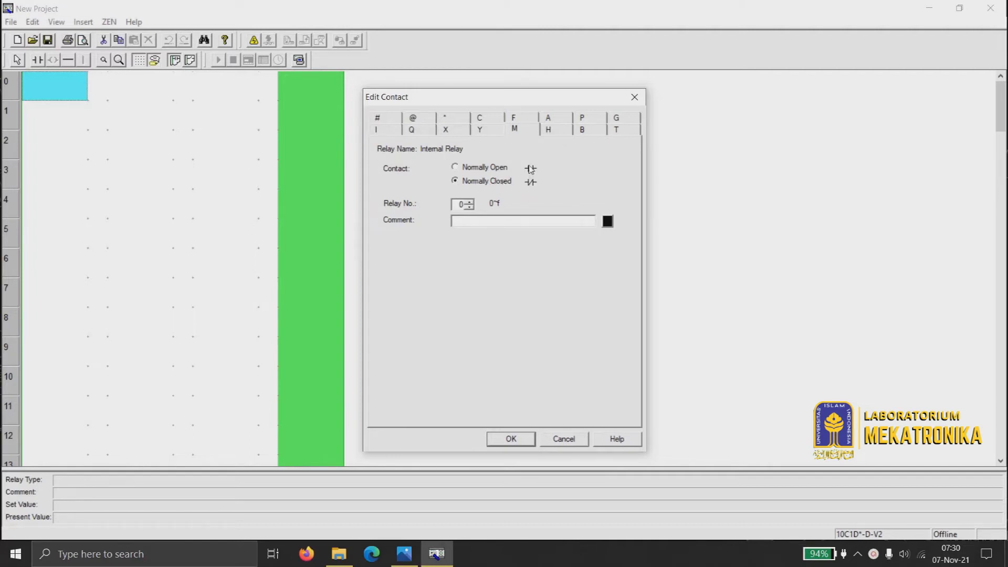
Examine the contact settings of the hold relay (H), button switch (B) and timer (T)
{"action": "left_click", "coordinate": [549, 133]}
{"action": "left_click", "coordinate": [599, 134]}
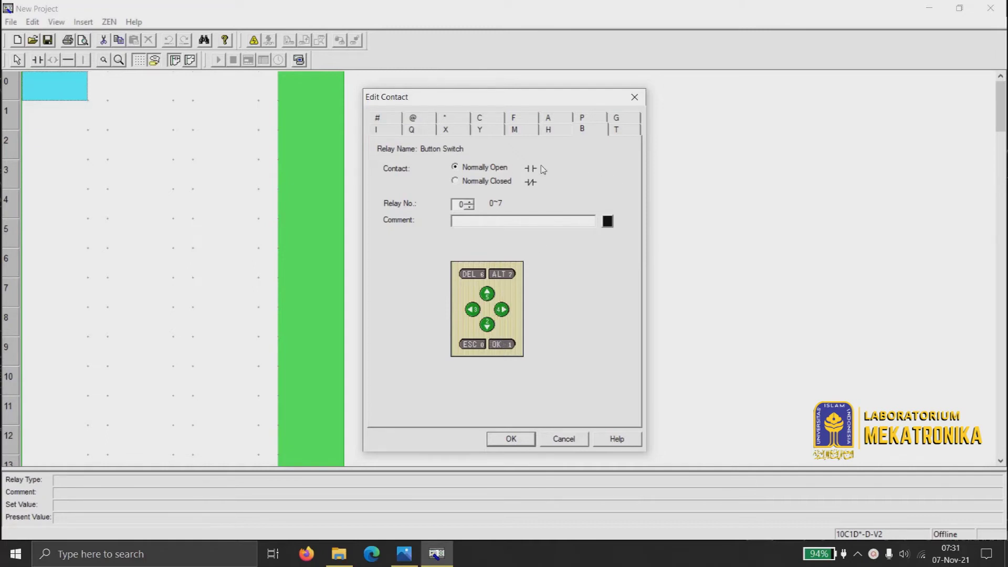
{"action": "left_click", "coordinate": [623, 134]}
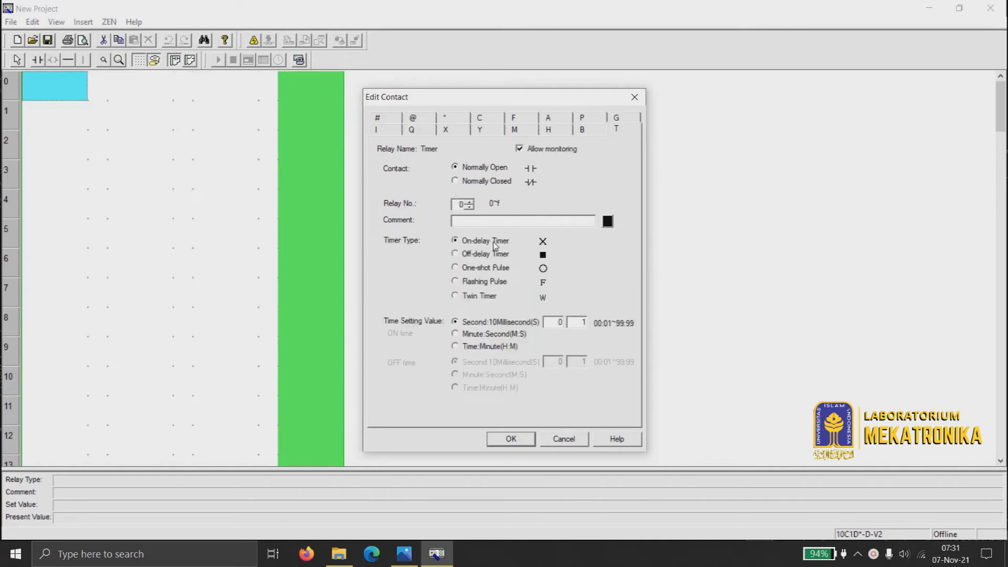
{"action": "left_click", "coordinate": [481, 168]}
Examine the contact settings of the hold timer (#), weekly timer (@), calendar timer (*) and counter (C)
{"action": "left_click", "coordinate": [387, 123]}
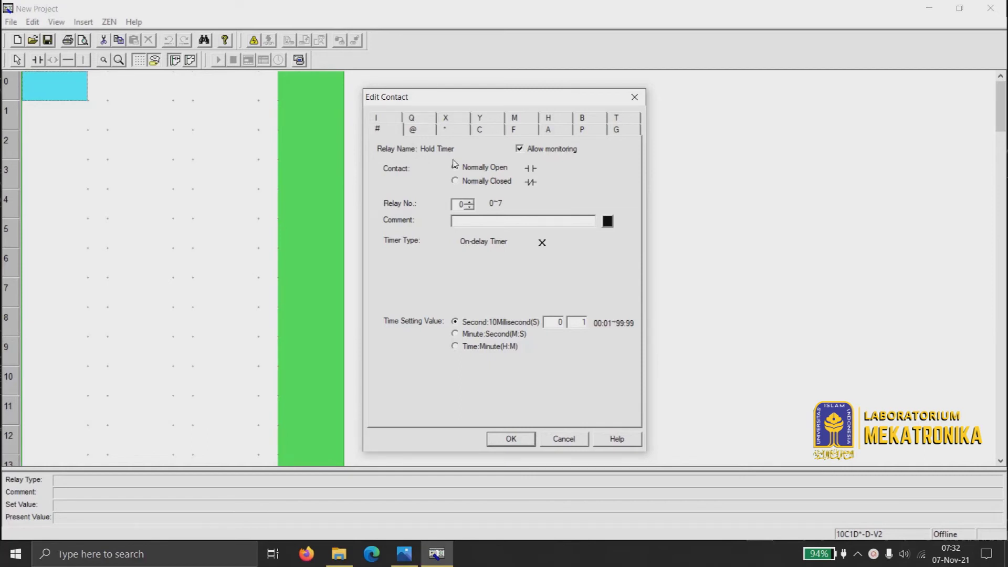
{"action": "left_click", "coordinate": [413, 131]}
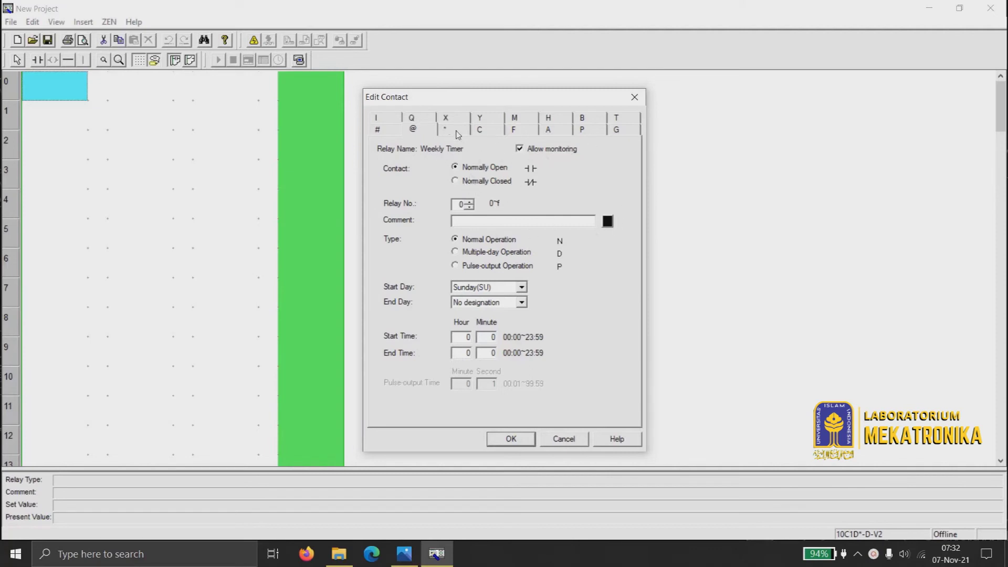
{"action": "left_click", "coordinate": [446, 130]}
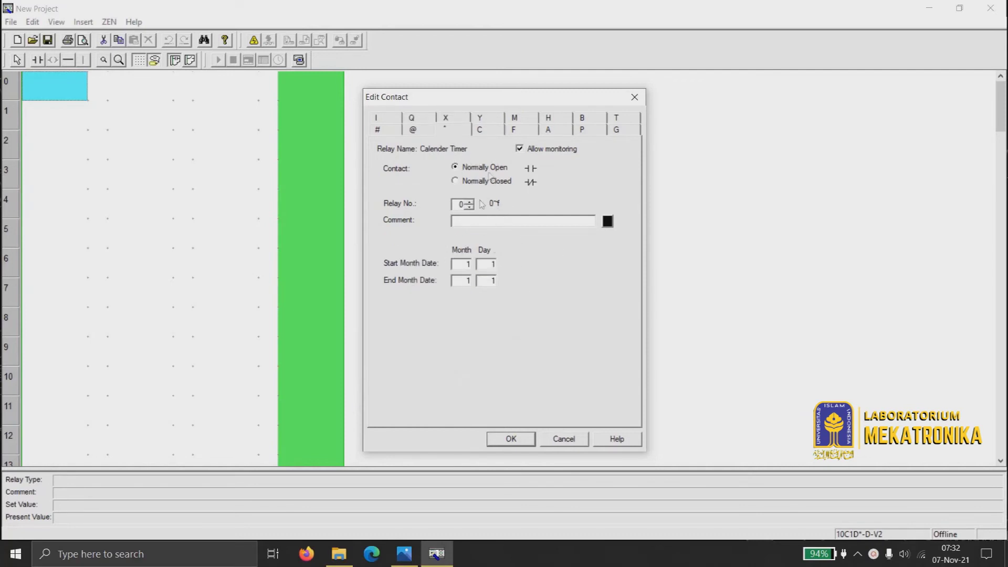
{"action": "left_click", "coordinate": [493, 129]}
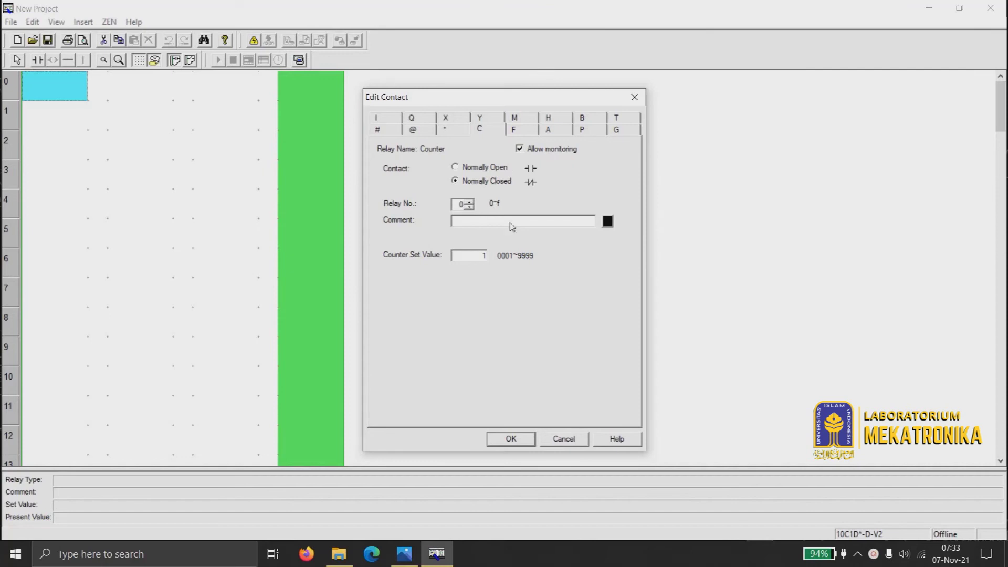
Examine the 8-digit counter, analog comparator, comparator and 8-digit comparator contact settings, and close the contact editor without adding a contact
{"action": "left_click", "coordinate": [523, 131]}
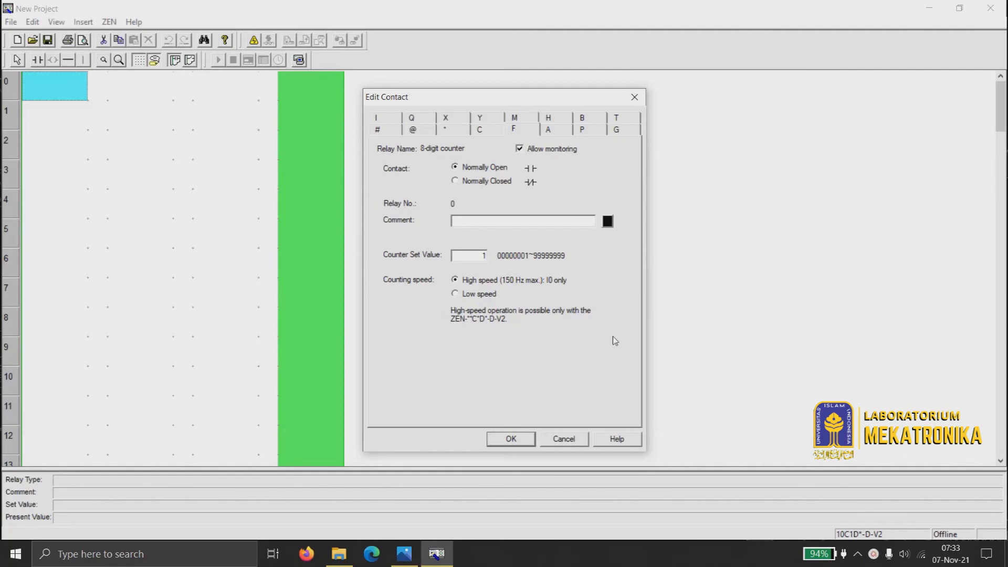
{"action": "left_click", "coordinate": [559, 132]}
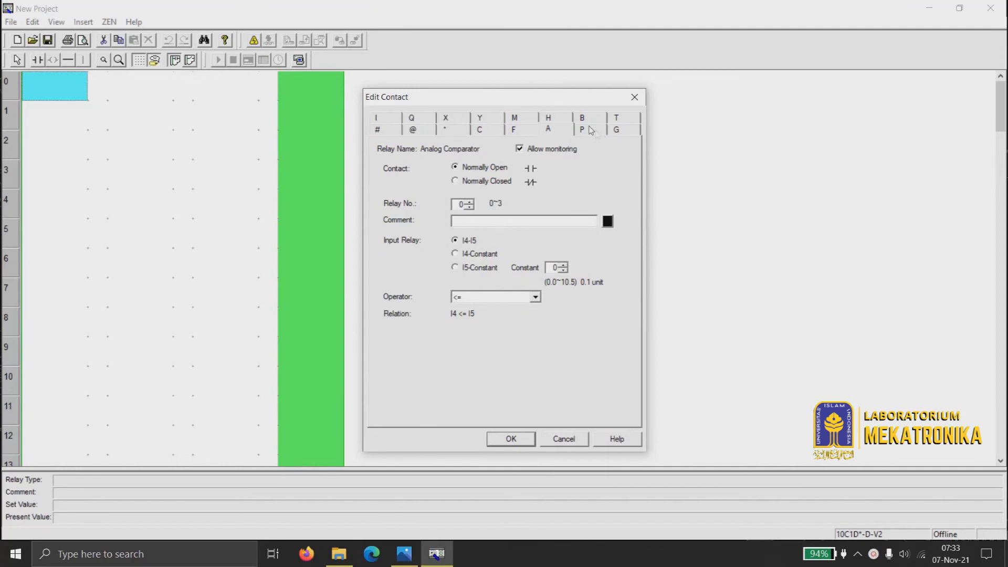
{"action": "left_click", "coordinate": [591, 130]}
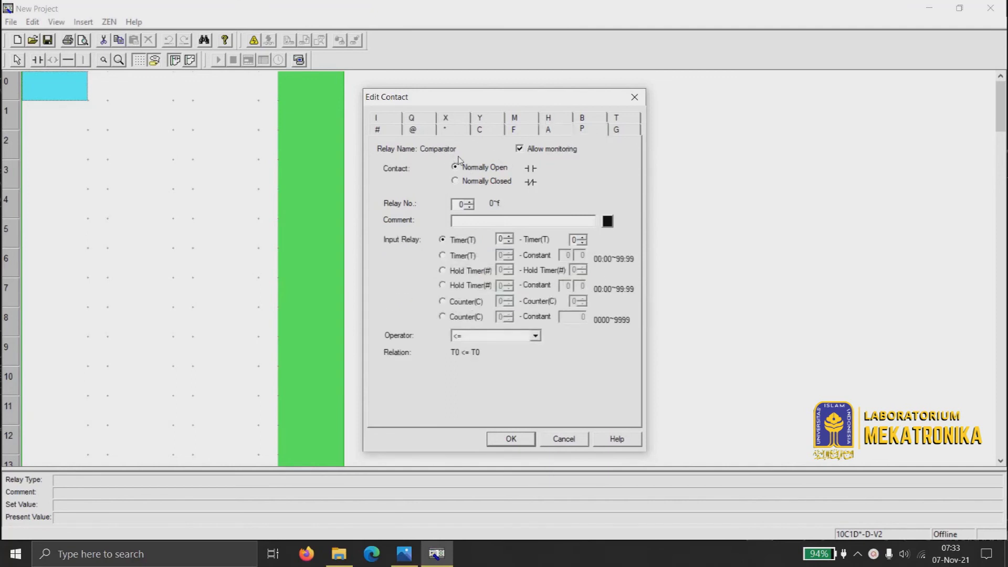
{"action": "left_click", "coordinate": [628, 127]}
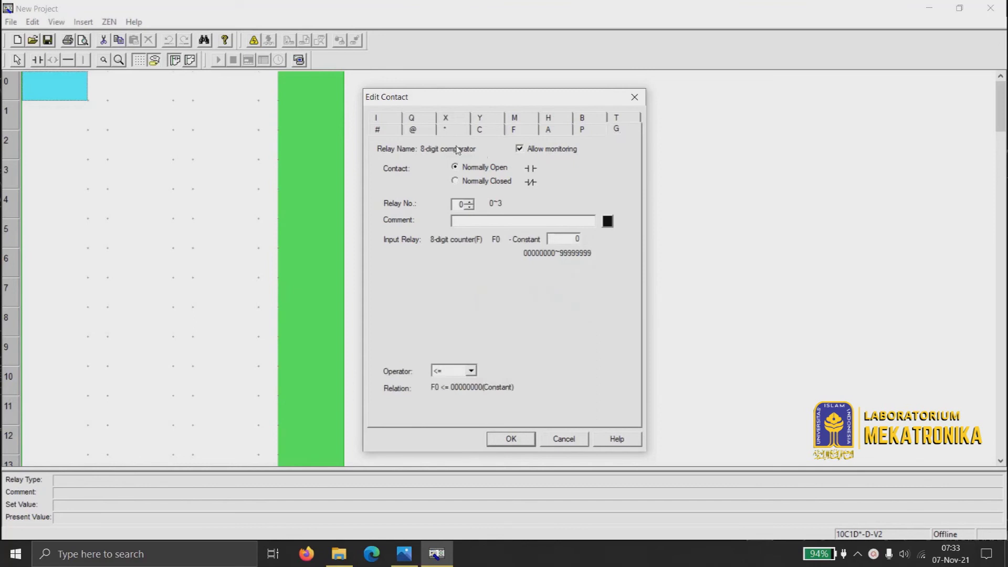
{"action": "left_click", "coordinate": [589, 133]}
{"action": "left_click", "coordinate": [619, 131]}
{"action": "left_click", "coordinate": [634, 100]}
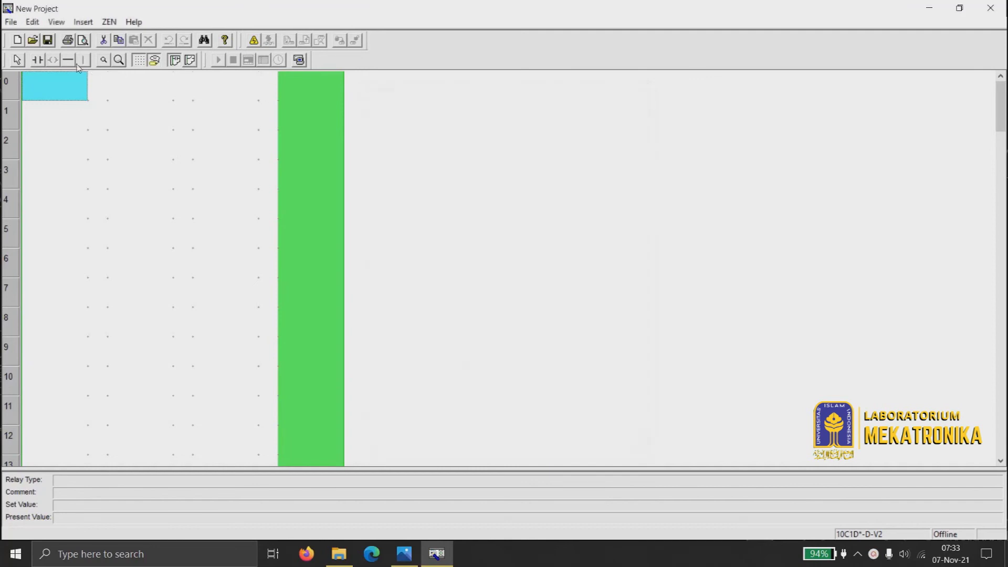
View the coil editor for rung 0's output cell and the contact editor for its first input cell, closing both unchanged
{"action": "double_click", "coordinate": [311, 90]}
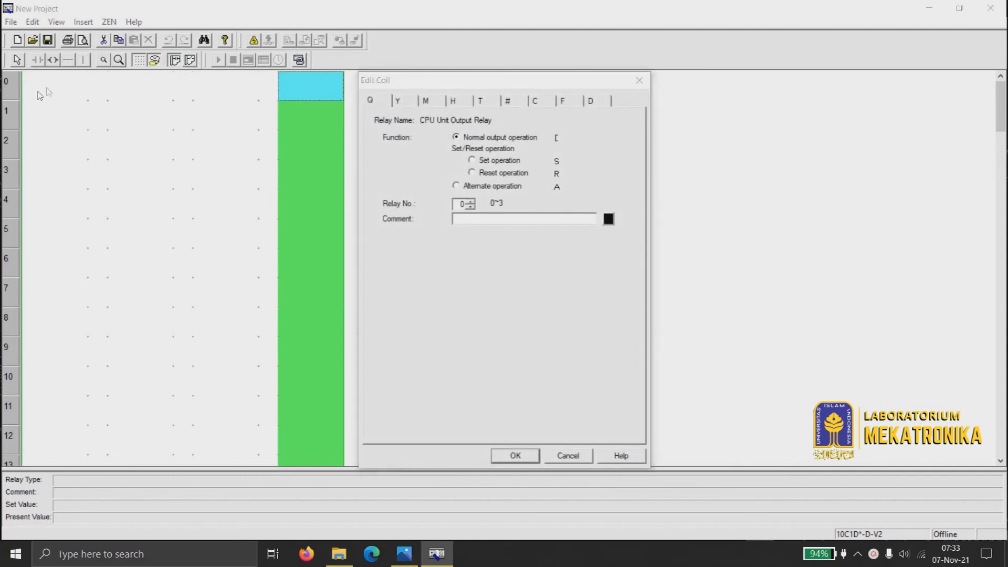
{"action": "left_click", "coordinate": [638, 79]}
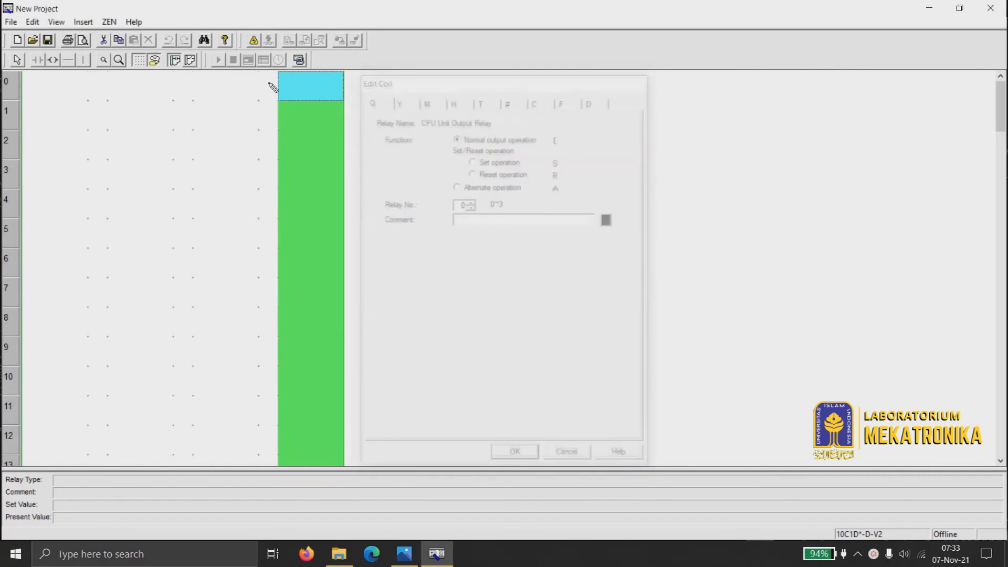
{"action": "left_click", "coordinate": [49, 96]}
{"action": "double_click", "coordinate": [49, 96]}
{"action": "left_click", "coordinate": [634, 98]}
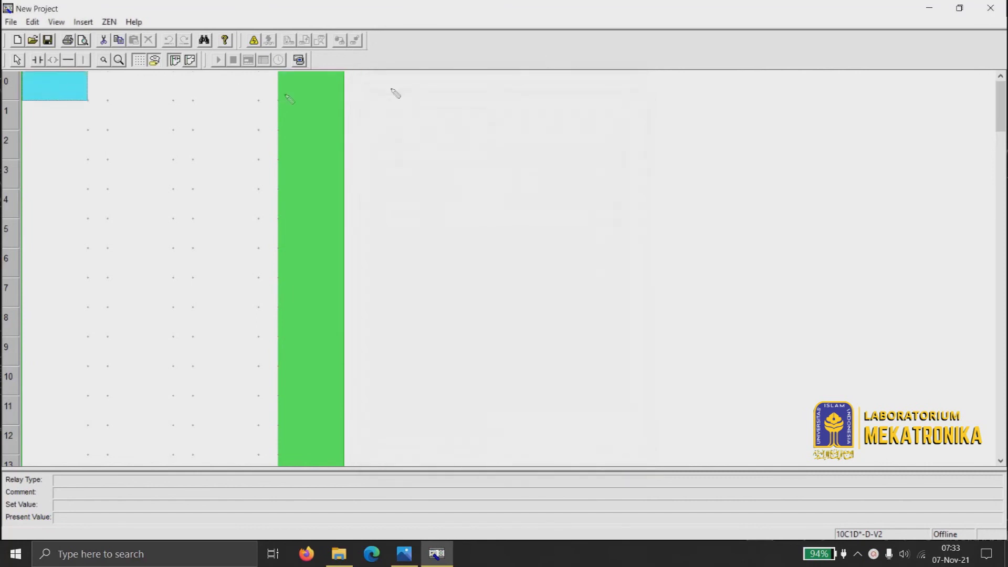
Open the coil editor on rung 0 and examine the coil types from CPU unit output relay (Q) through display (D)
{"action": "left_click", "coordinate": [287, 98]}
{"action": "double_click", "coordinate": [287, 99]}
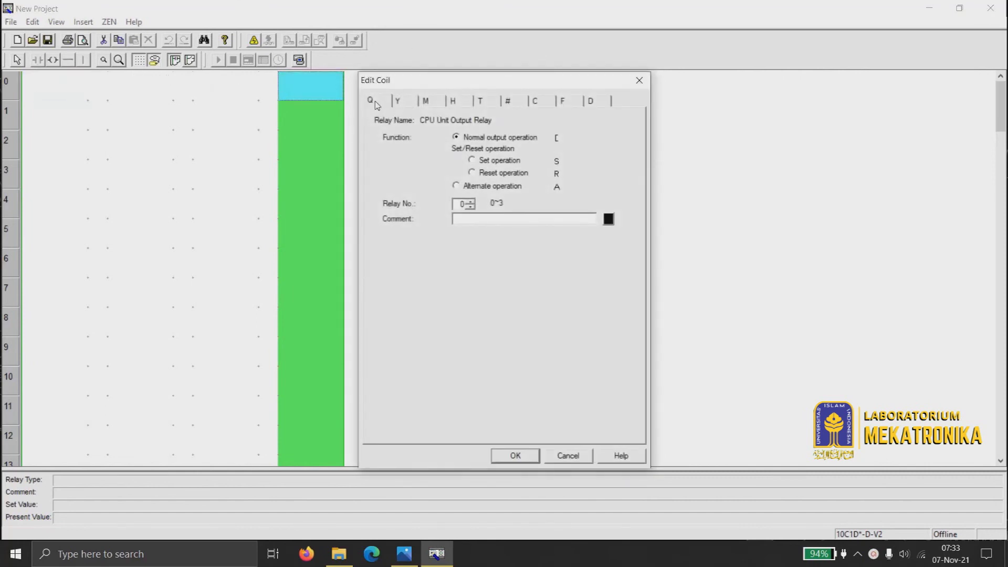
{"action": "left_click", "coordinate": [398, 105]}
{"action": "left_click", "coordinate": [424, 102]}
{"action": "left_click", "coordinate": [466, 109]}
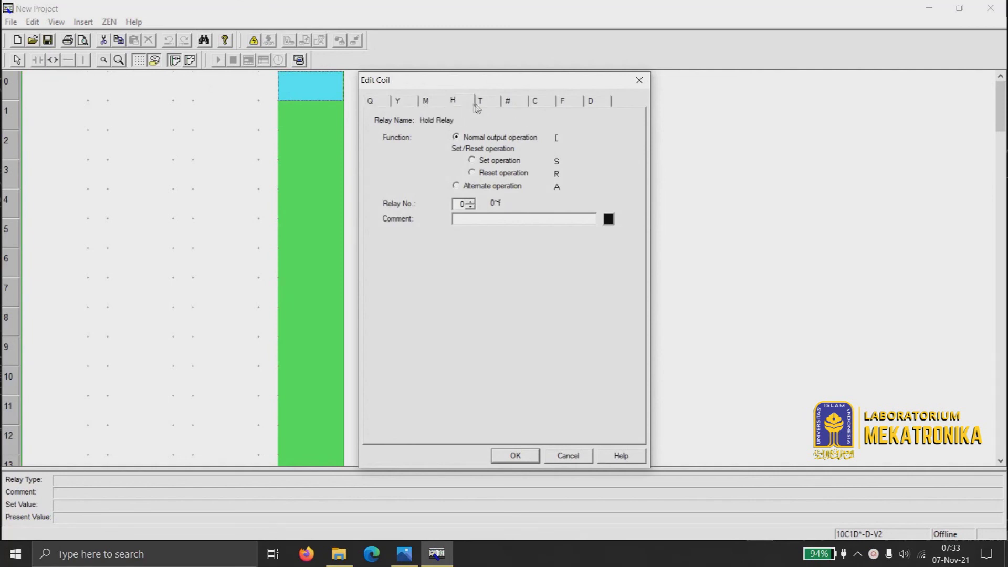
{"action": "left_click", "coordinate": [487, 106]}
{"action": "left_click", "coordinate": [513, 105]}
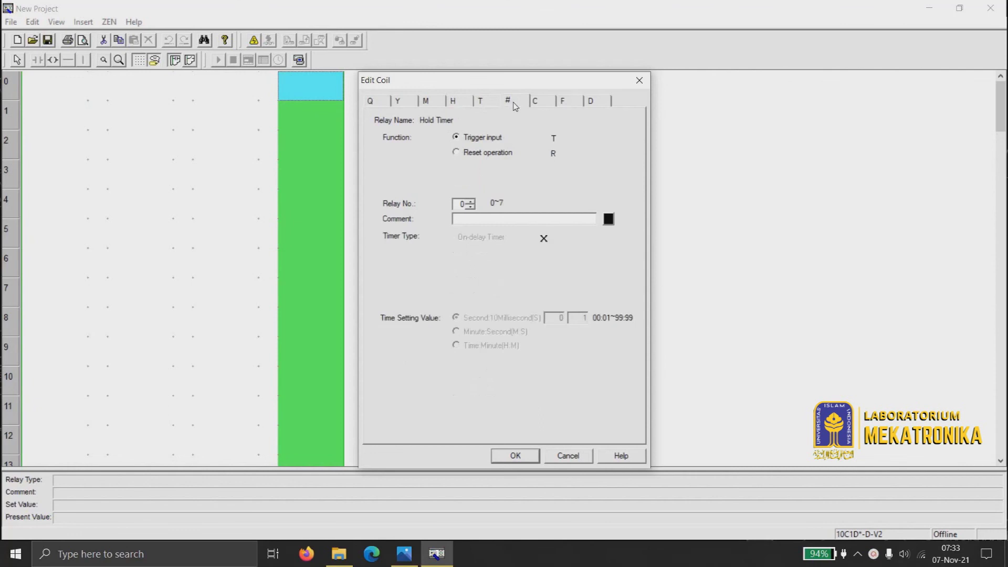
{"action": "left_click", "coordinate": [534, 103]}
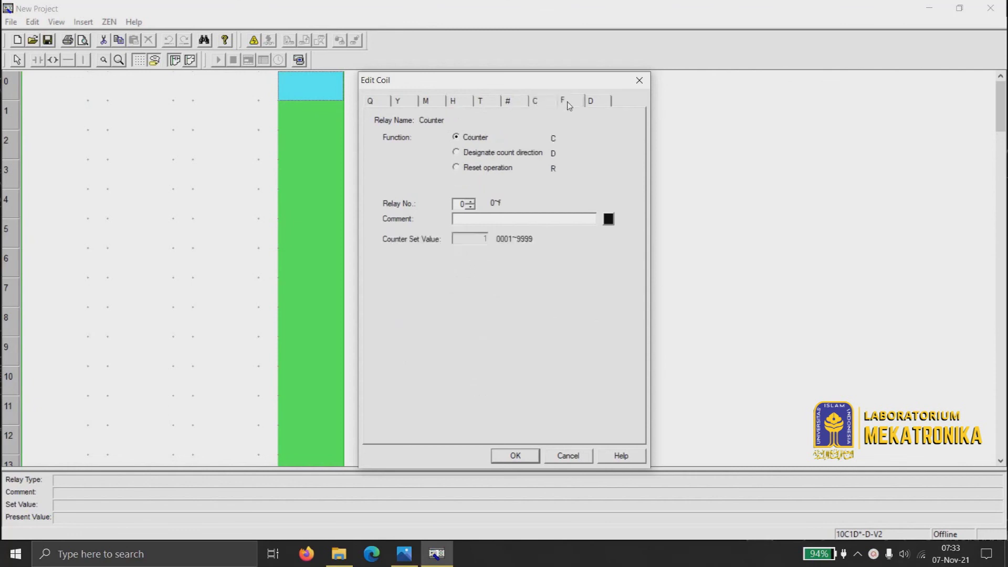
{"action": "left_click", "coordinate": [566, 102]}
{"action": "left_click", "coordinate": [603, 107]}
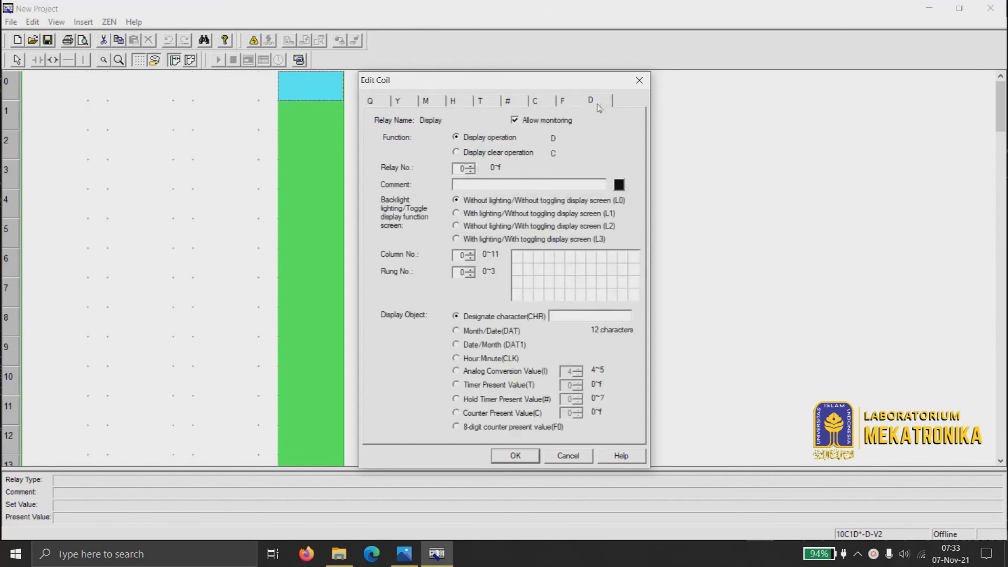
Examine the function options of the CPU unit and expansion unit output coils, and close the coil editor without adding a coil
{"action": "left_click", "coordinate": [378, 103]}
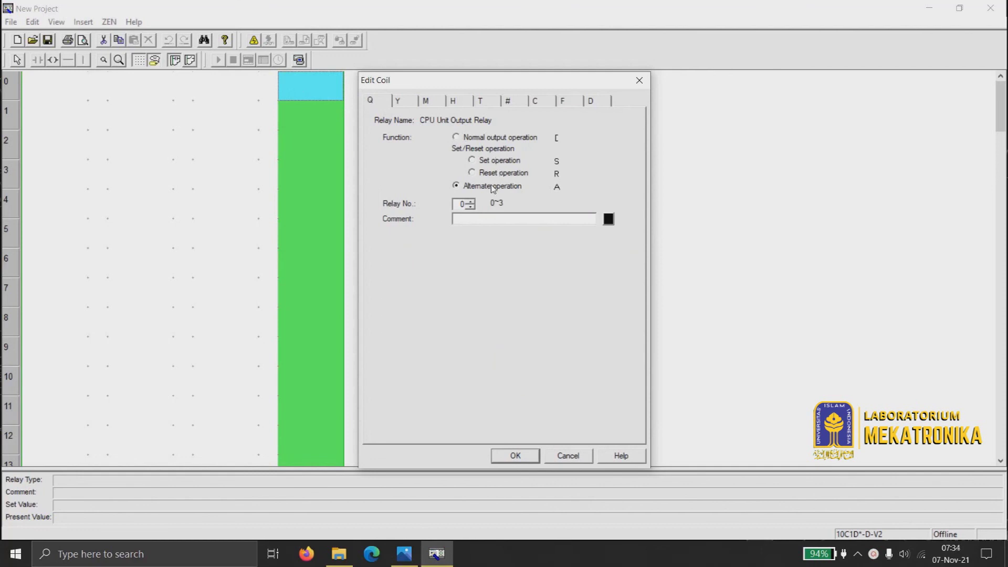
{"action": "left_click", "coordinate": [411, 104]}
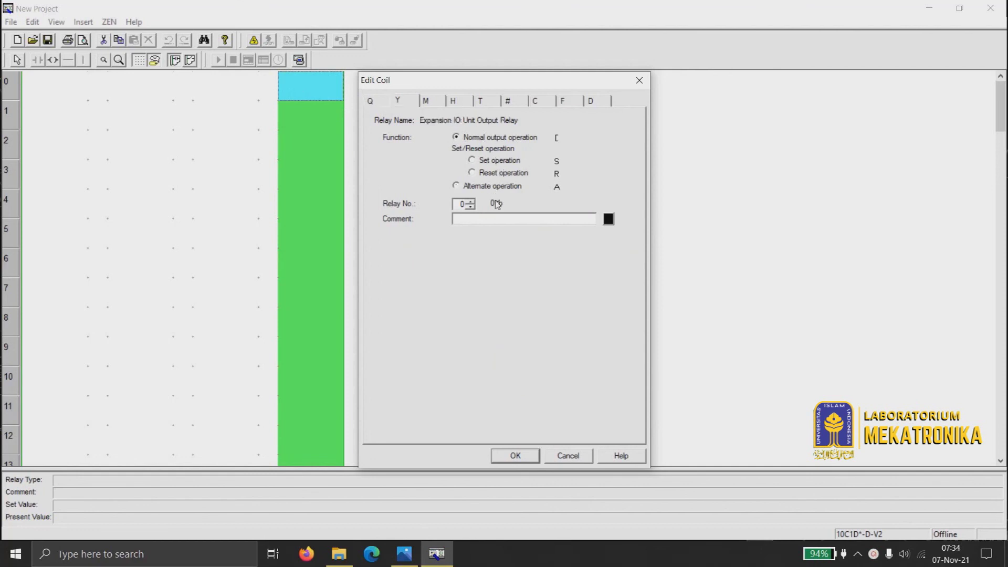
{"action": "left_click", "coordinate": [498, 173]}
{"action": "left_click", "coordinate": [640, 80]}
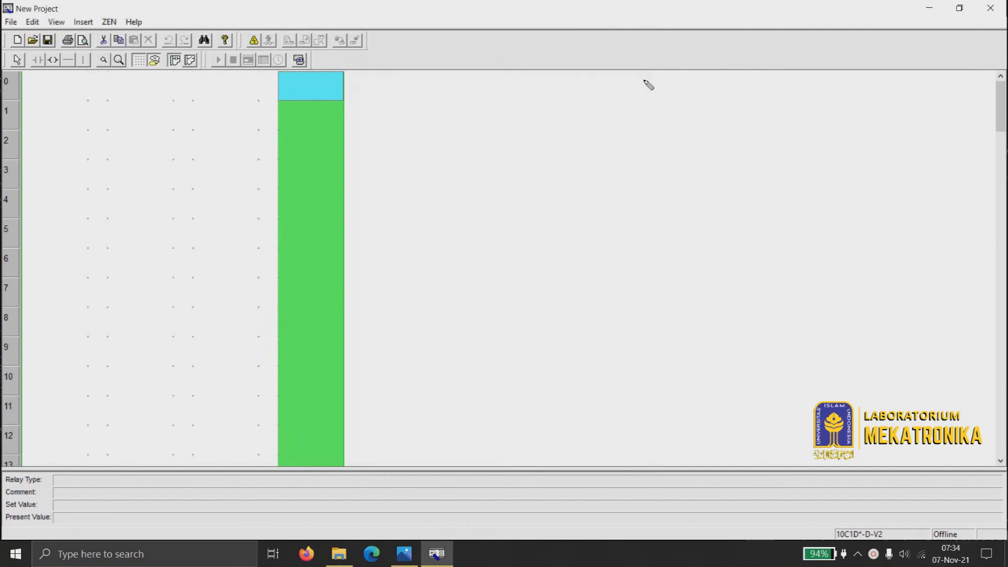